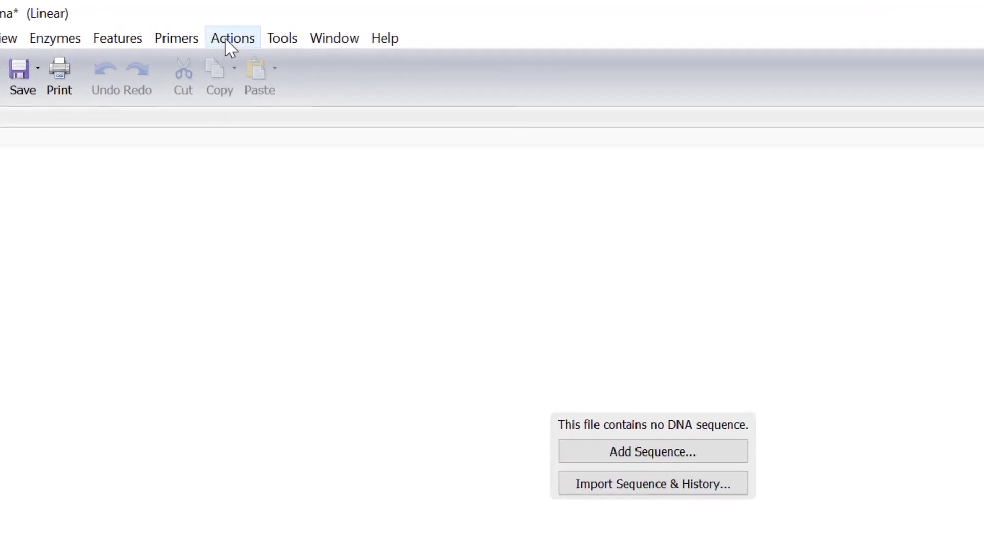
# - Show the Gateway Cloning submenu under Actions for the new empty DNA file
pyautogui.click(212, 27)
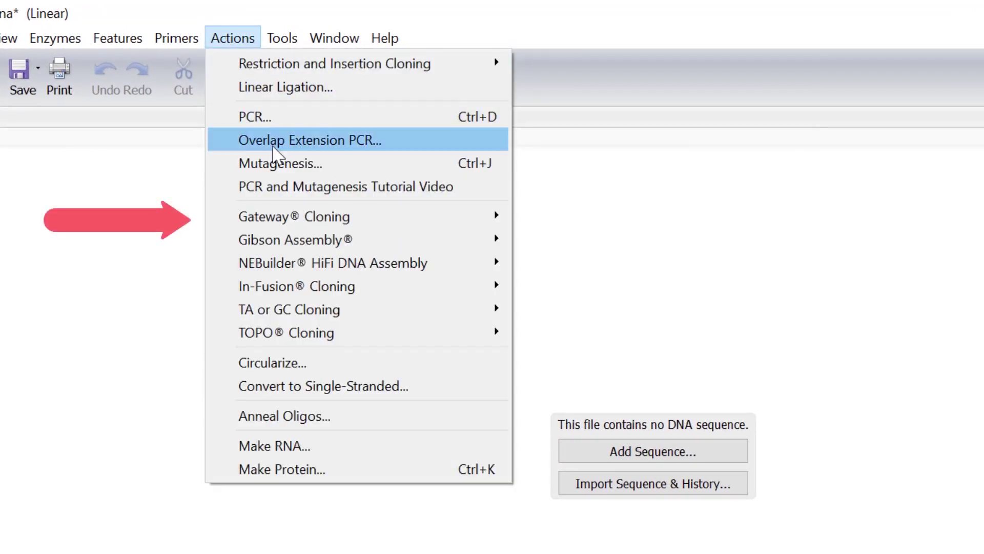
pyautogui.moveTo(294, 216)
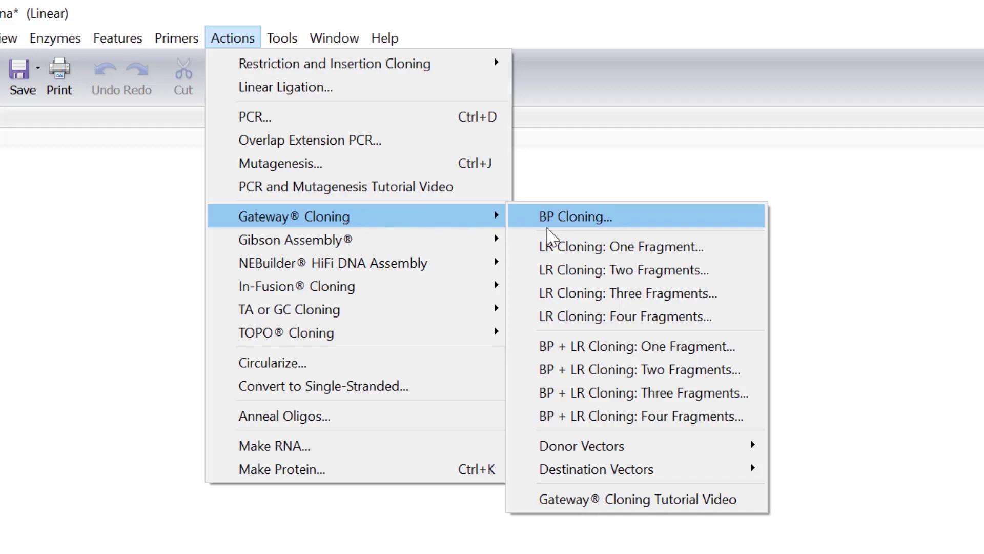
# - Start three-fragment BP+LR cloning with the trpA1 promoter UP region as fragment 1
pyautogui.click(626, 392)
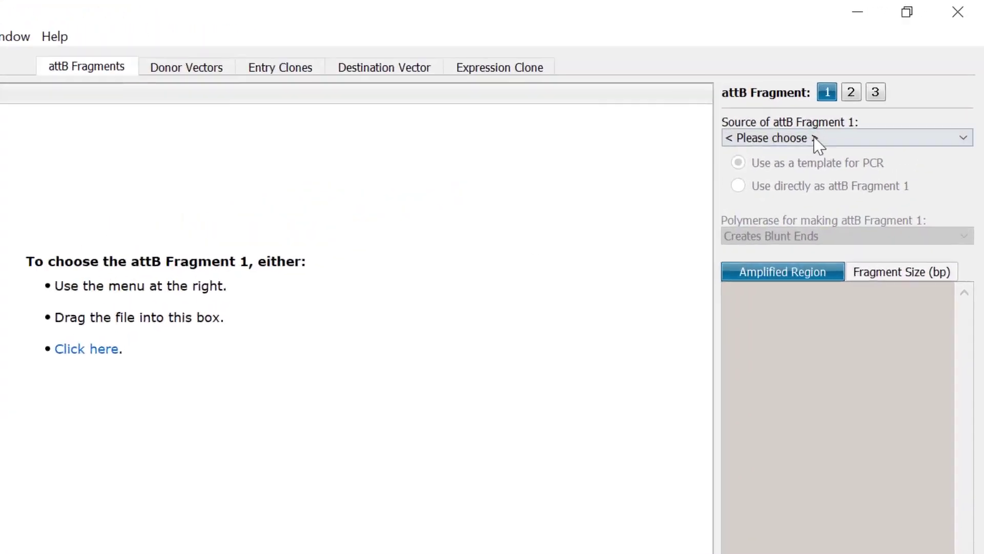
pyautogui.click(862, 98)
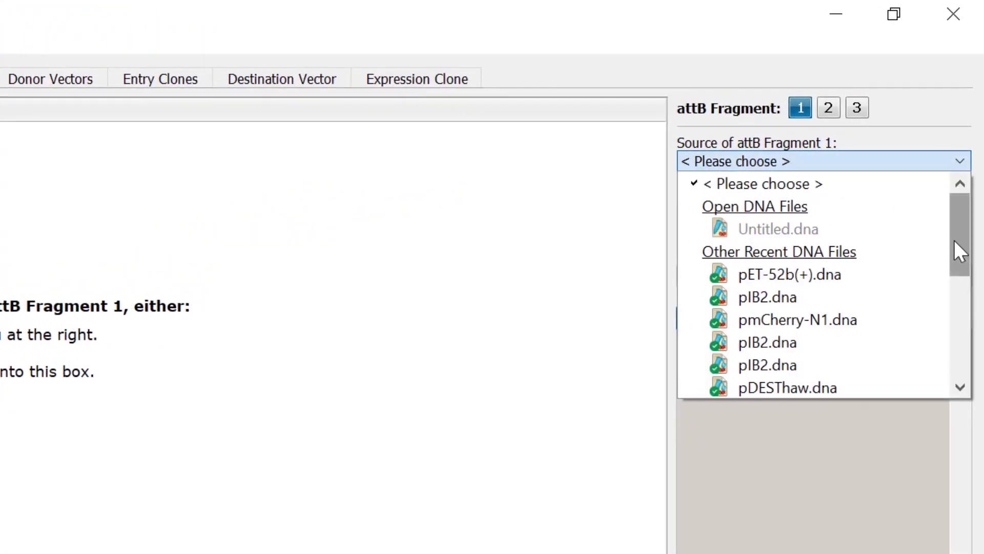
pyautogui.moveTo(958, 248); pyautogui.dragTo(958, 290)
pyautogui.click(907, 275)
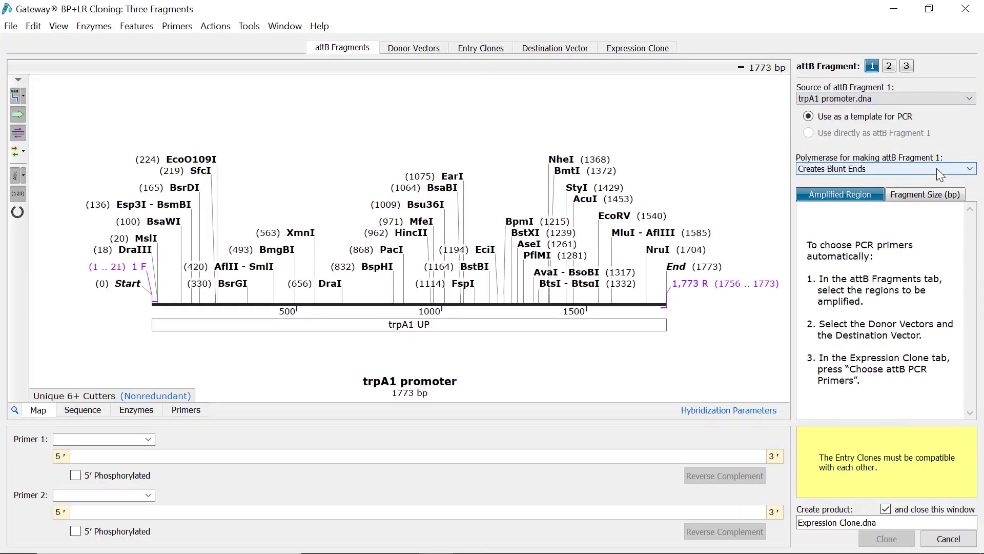
pyautogui.click(535, 326)
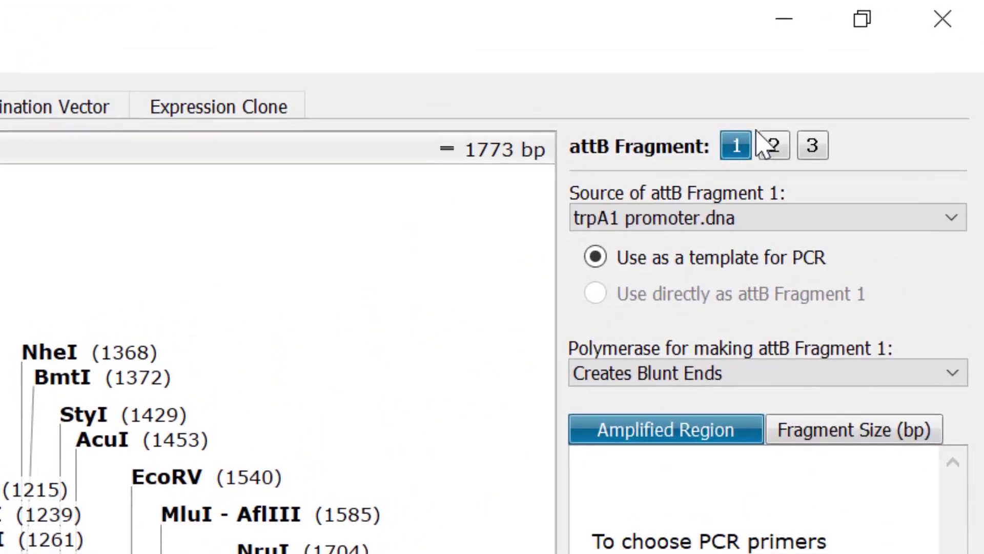
# - Use the GAL4 region from the GAL4.dna file as attB fragment 2
pyautogui.click(774, 146)
pyautogui.click(968, 98)
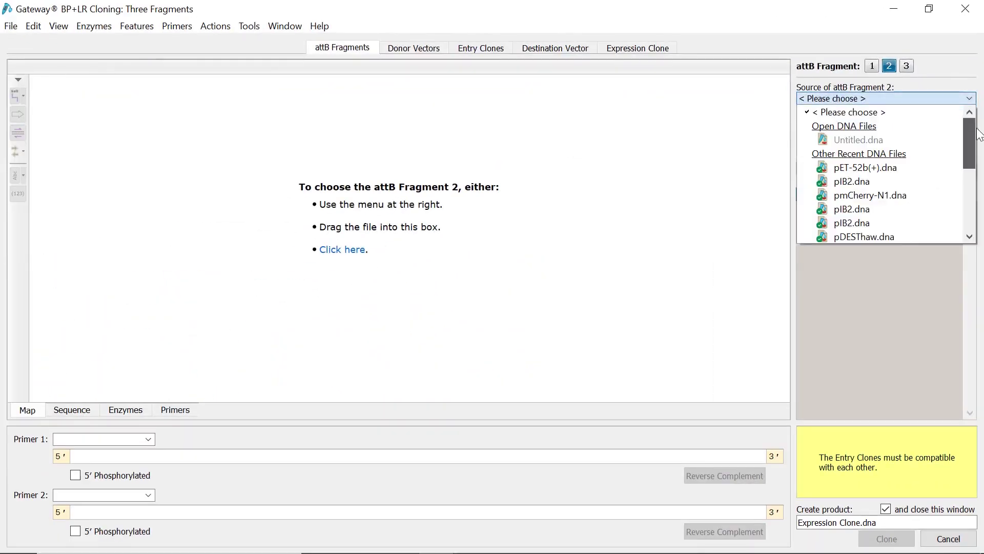
pyautogui.scroll(-3, 965, 189)
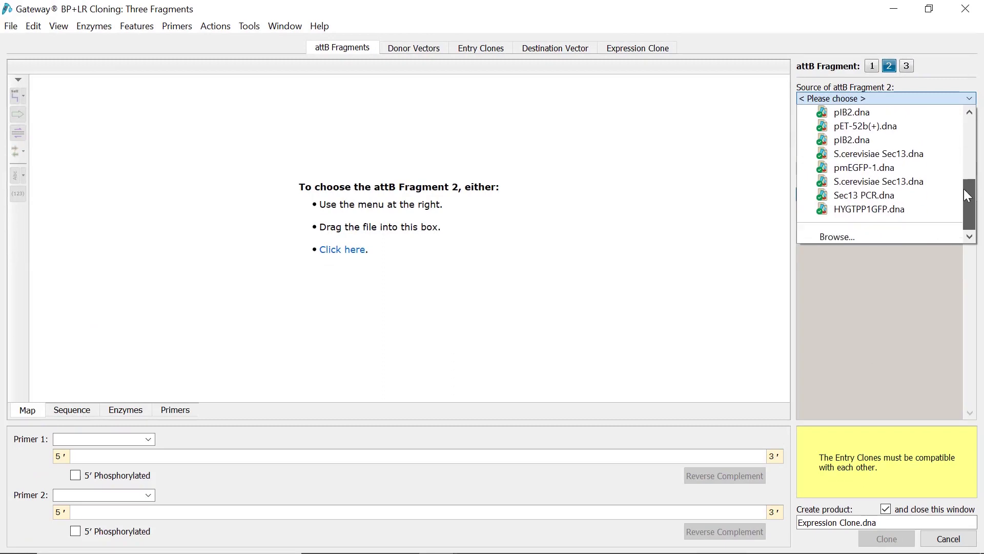
pyautogui.click(877, 234)
pyautogui.click(104, 147)
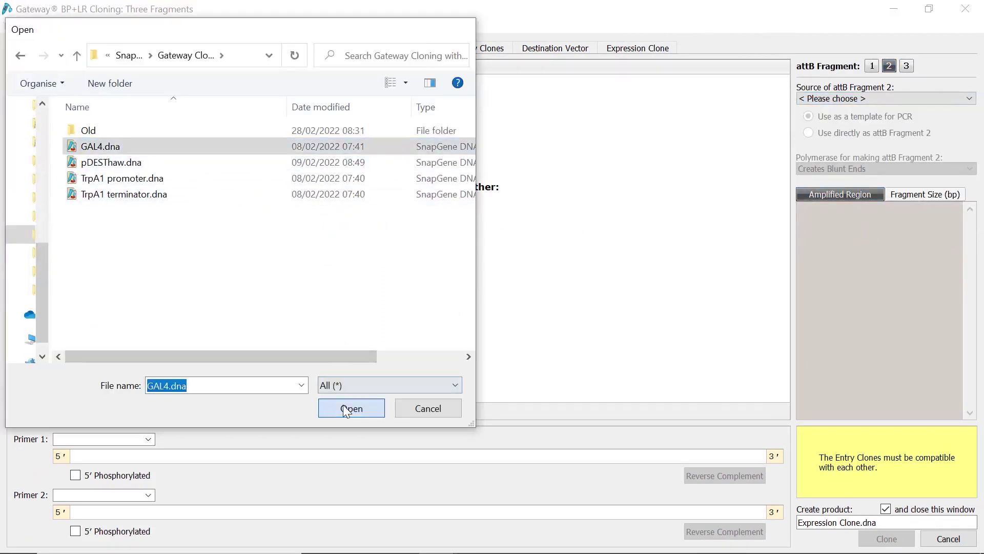
pyautogui.click(343, 404)
pyautogui.click(349, 315)
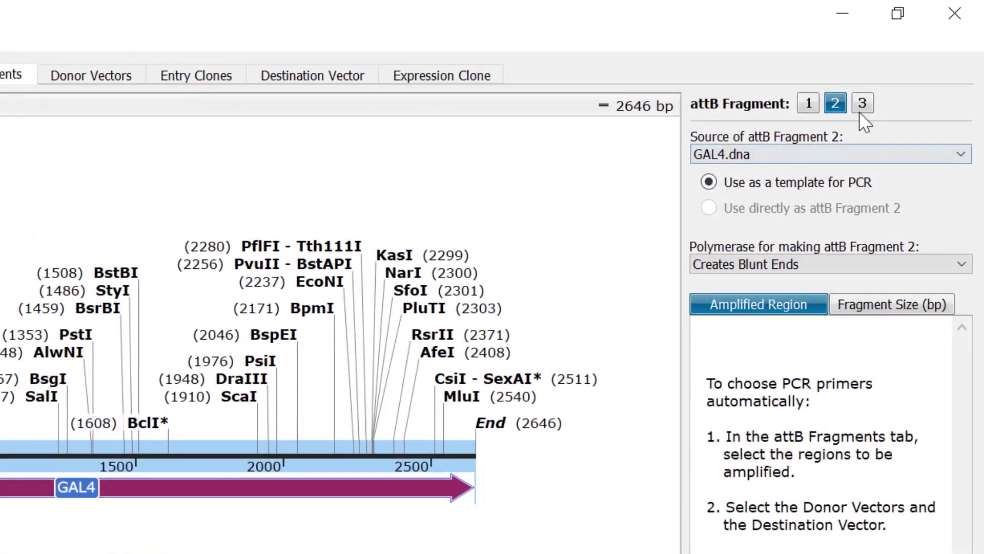
# - Use the trpA1 Terminator Down region as attB fragment 3
pyautogui.click(897, 73)
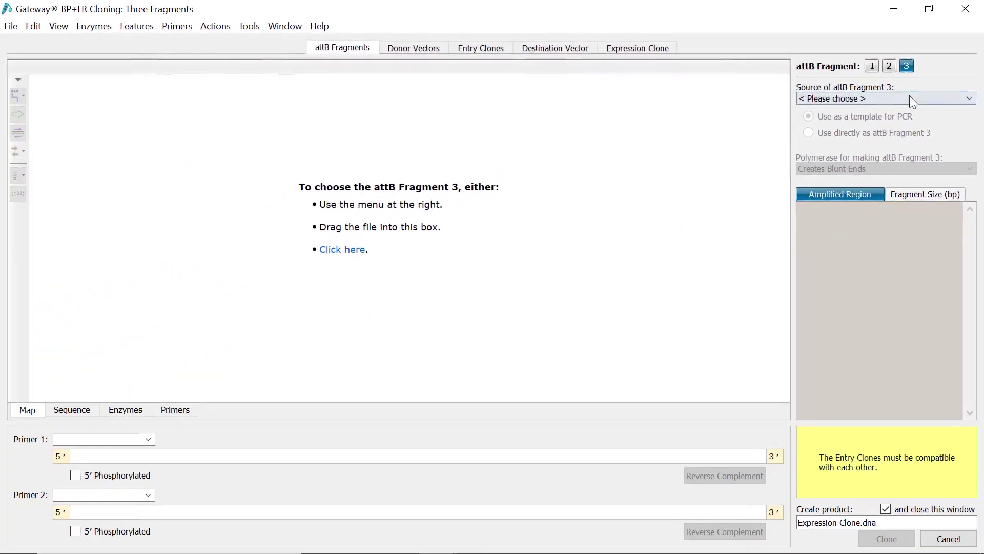
pyautogui.click(953, 98)
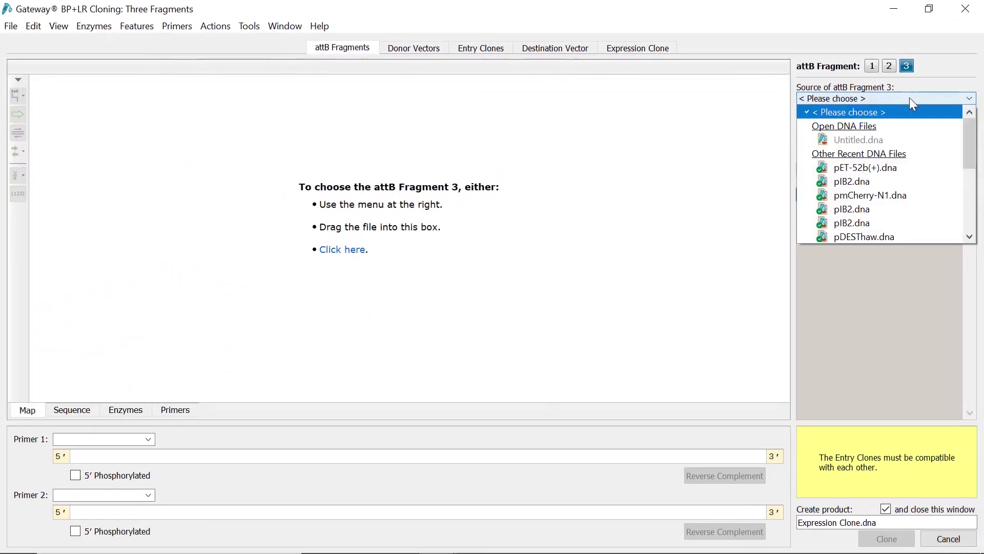
pyautogui.moveTo(968, 154); pyautogui.dragTo(968, 188)
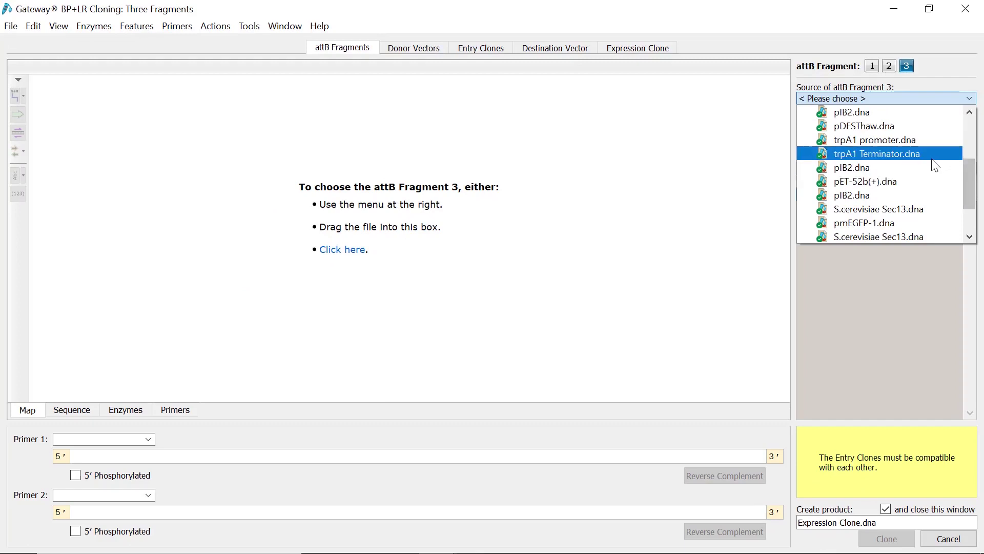
pyautogui.click(930, 157)
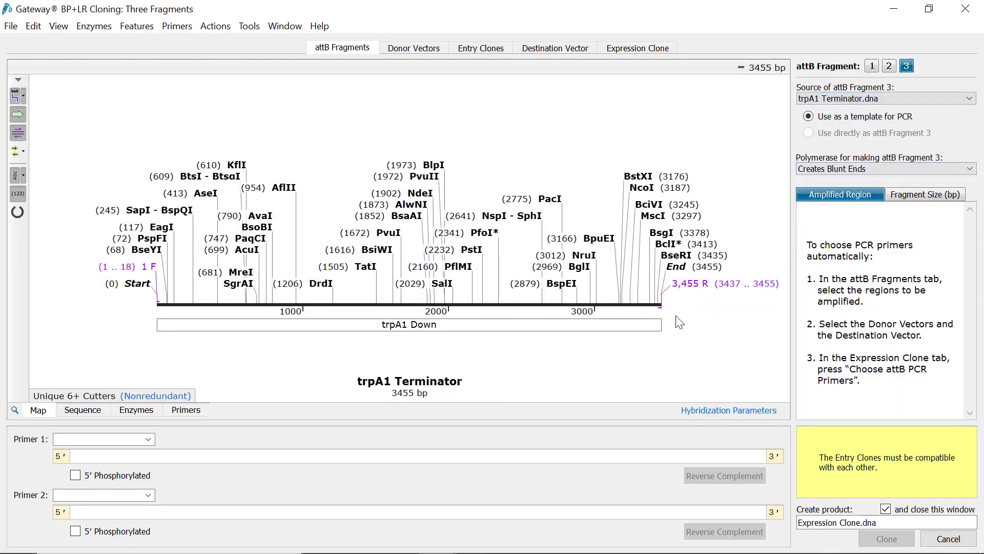
pyautogui.click(629, 328)
pyautogui.moveTo(629, 324)
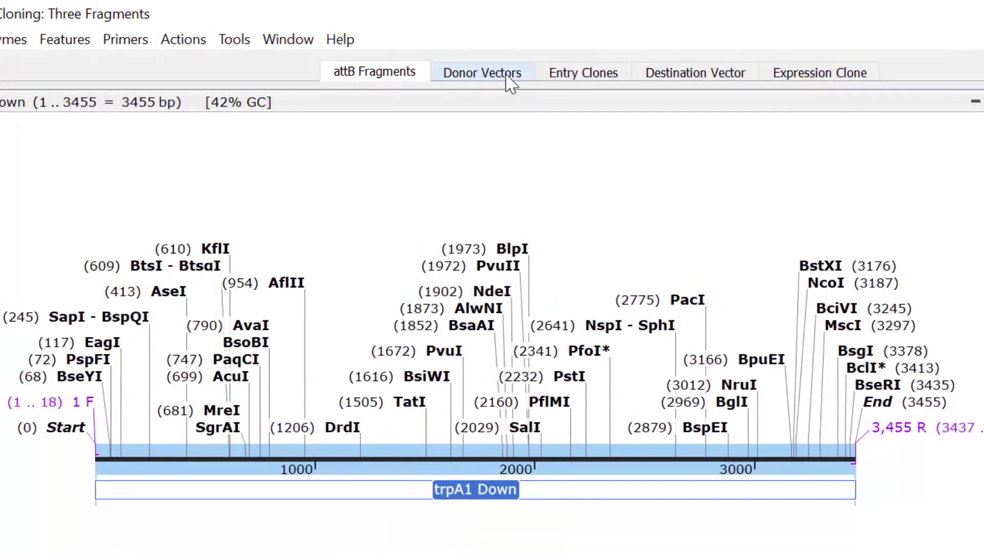
# - Make standard vector pDONR221 P1-P4 donor vector 1
pyautogui.click(506, 77)
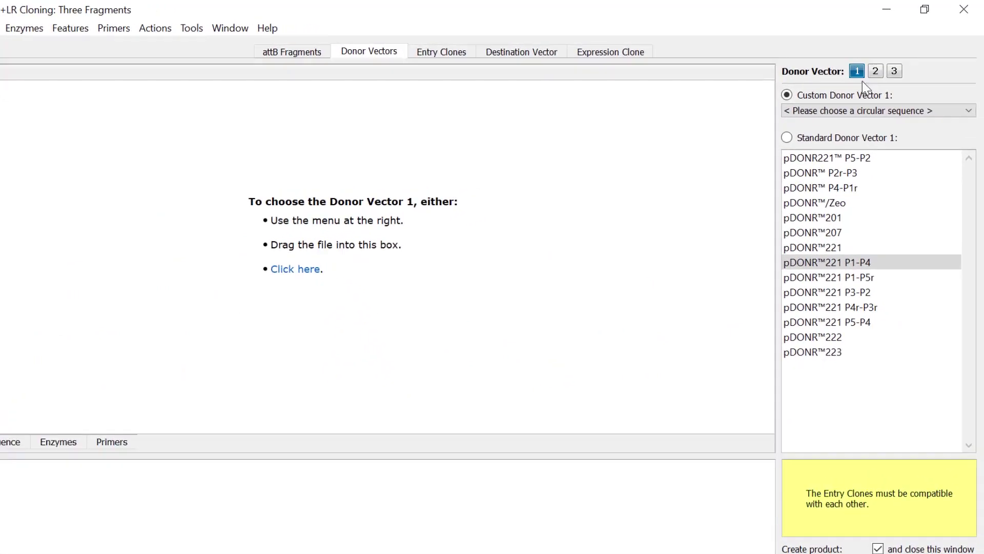
pyautogui.click(906, 104)
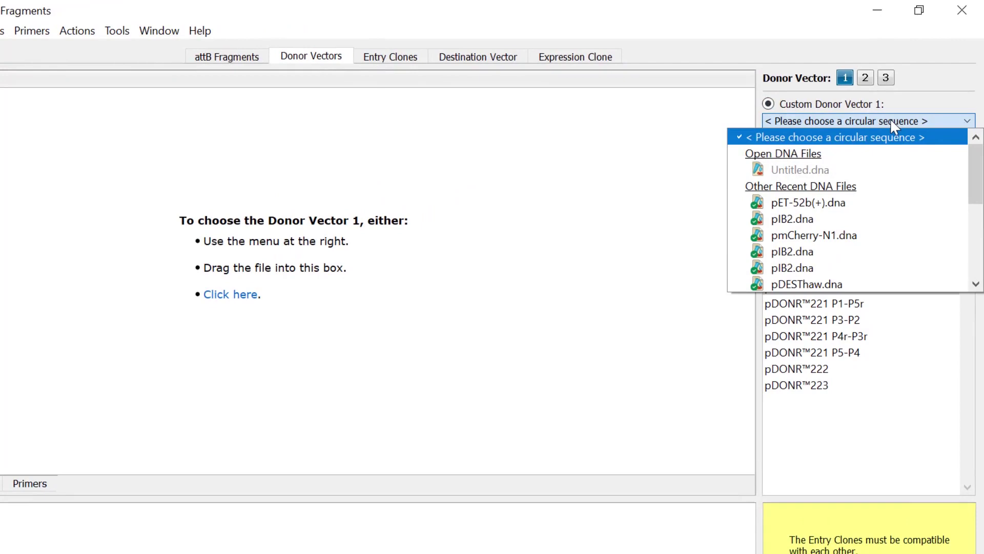
pyautogui.click(891, 123)
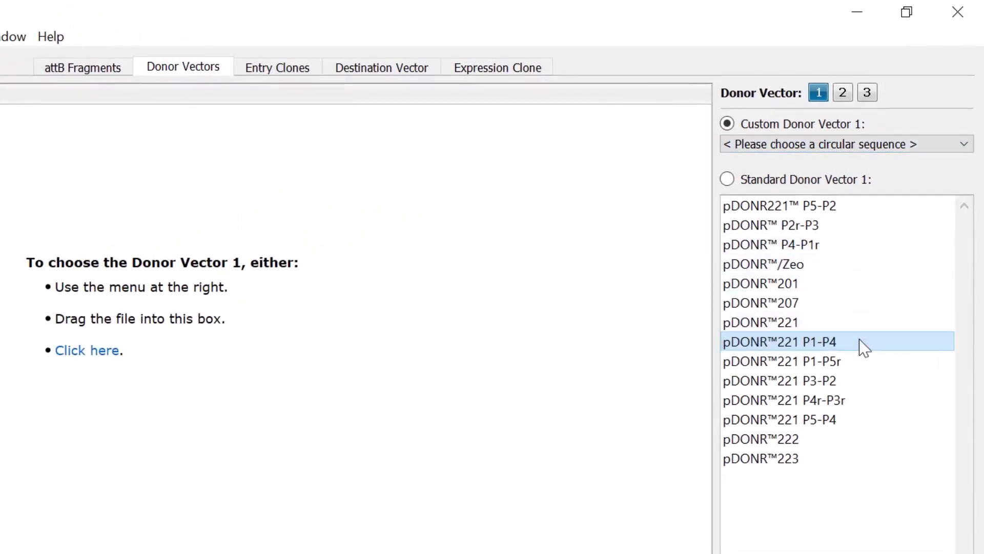
pyautogui.click(863, 347)
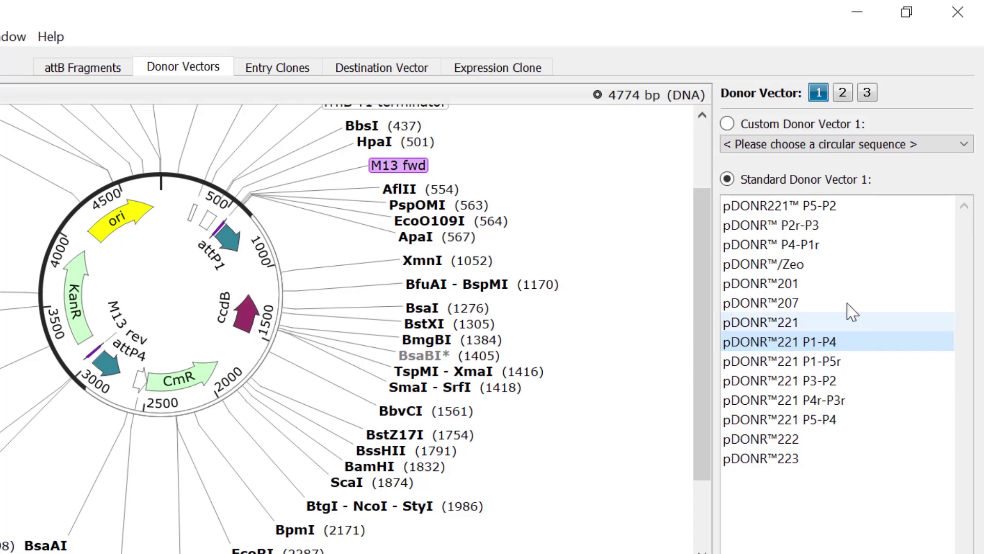
# - Set pDONR221 P4r-P3r and pDONR221 P3-P2 as donor vectors 2 and 3
pyautogui.click(842, 94)
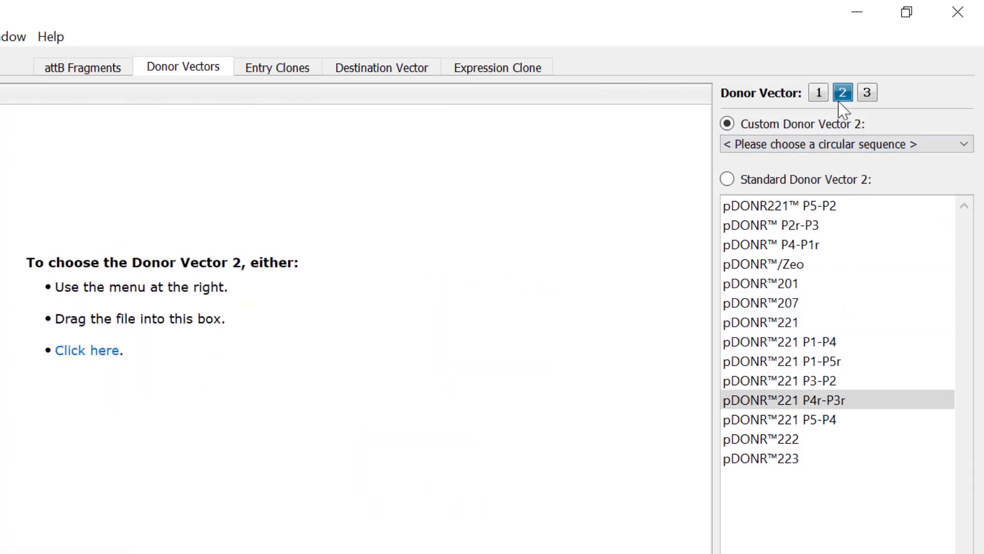
pyautogui.click(865, 406)
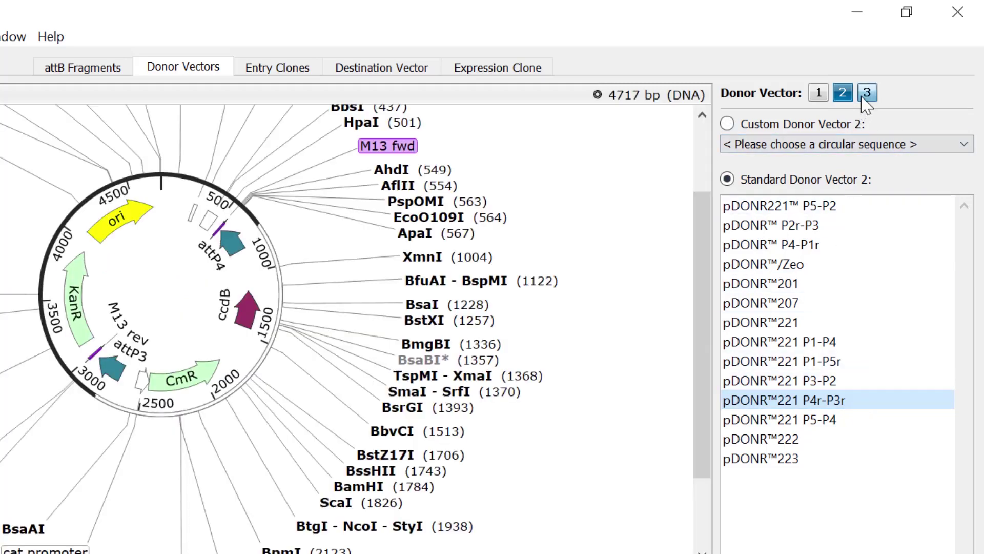
pyautogui.click(867, 92)
pyautogui.click(876, 380)
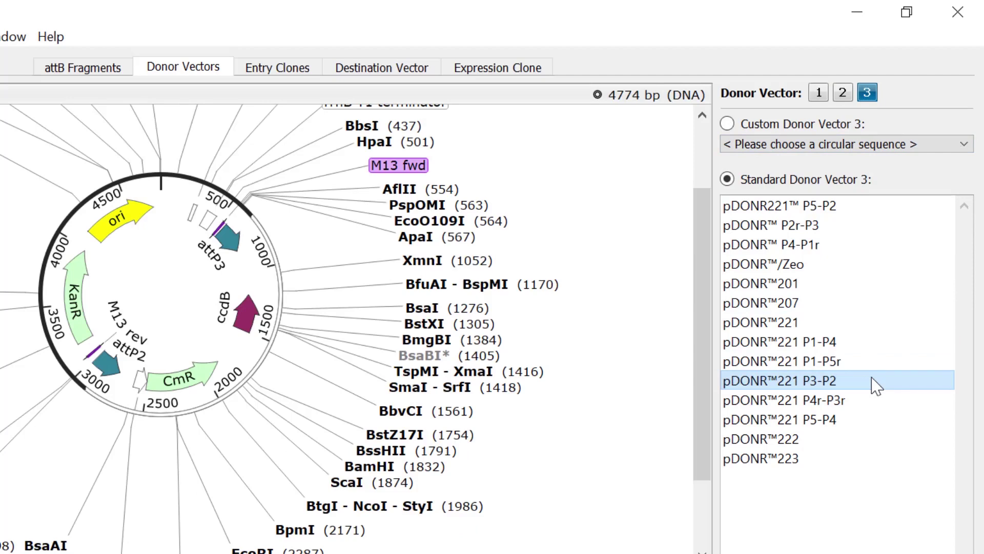
# - Load pDESThaw.dna as the custom destination vector
pyautogui.click(384, 75)
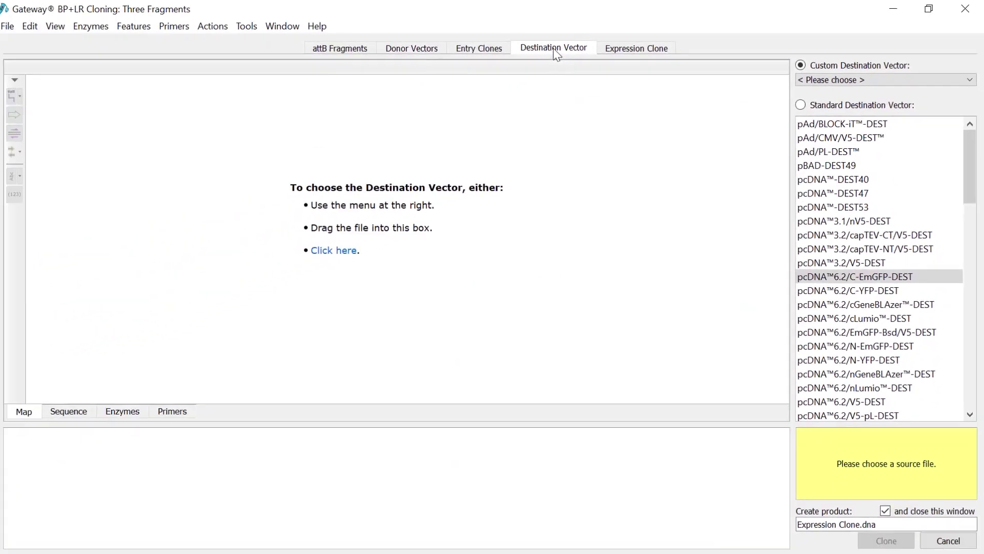
pyautogui.click(915, 80)
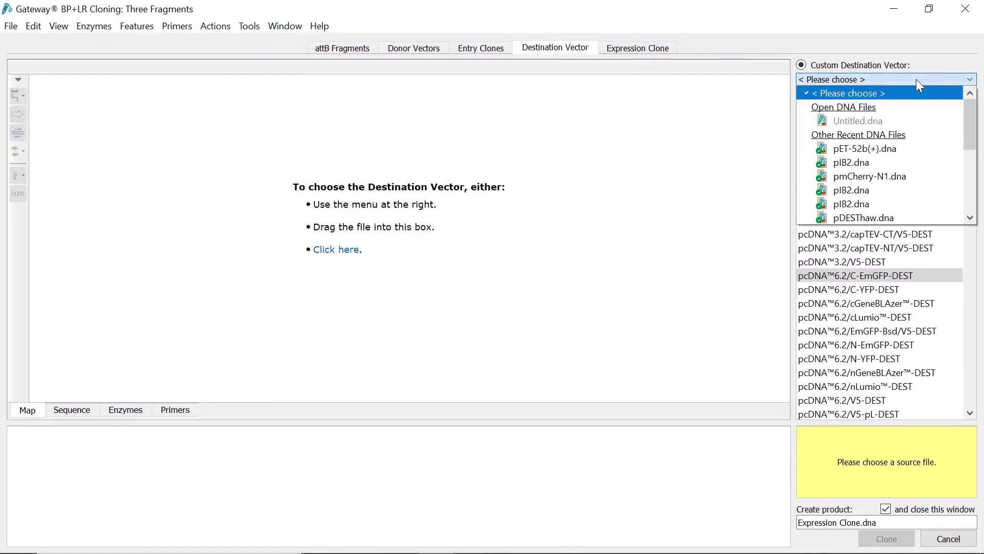
pyautogui.click(953, 218)
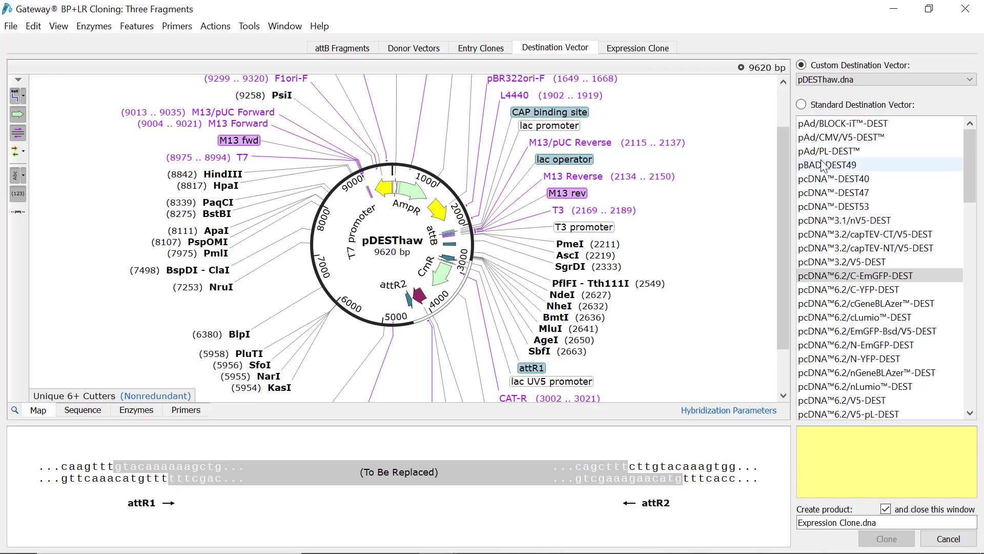
# - Generate attB PCR primers for all three forward-oriented fragments at 60 °C Tm
pyautogui.click(658, 53)
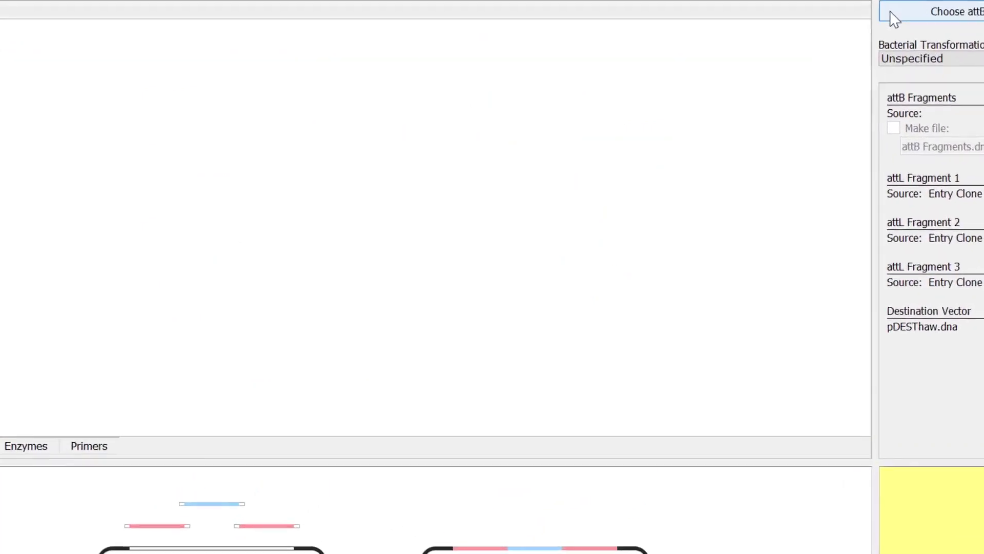
pyautogui.click(894, 19)
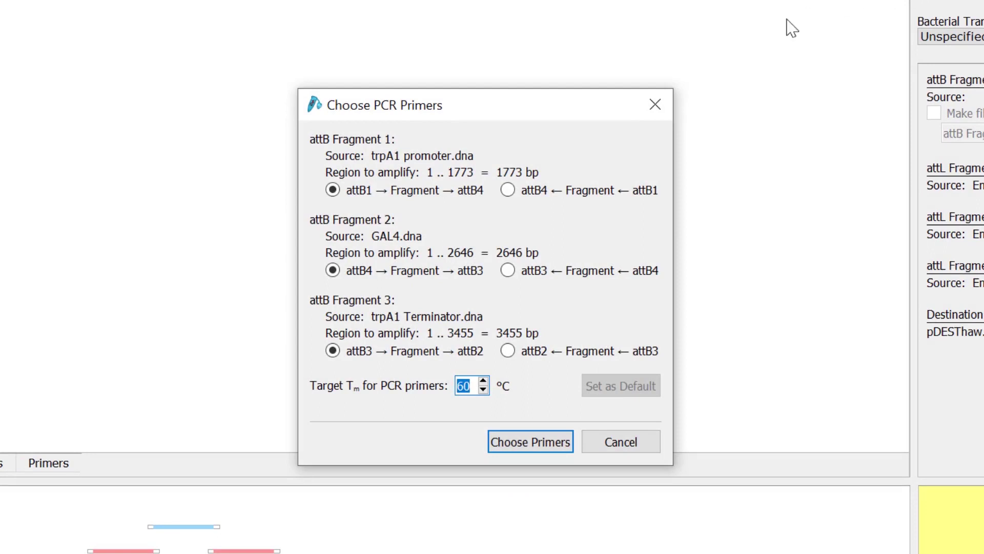
pyautogui.click(508, 190)
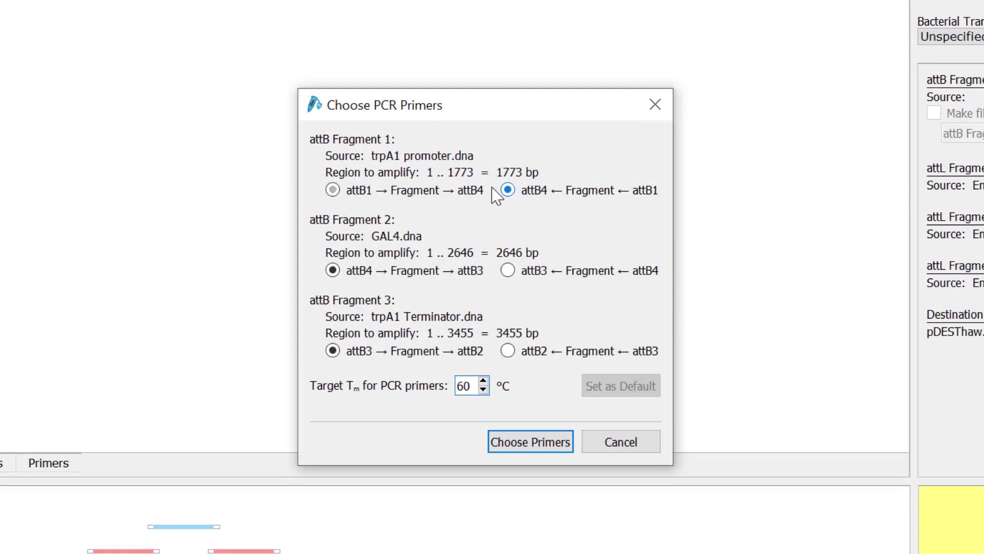
pyautogui.click(334, 190)
pyautogui.click(498, 443)
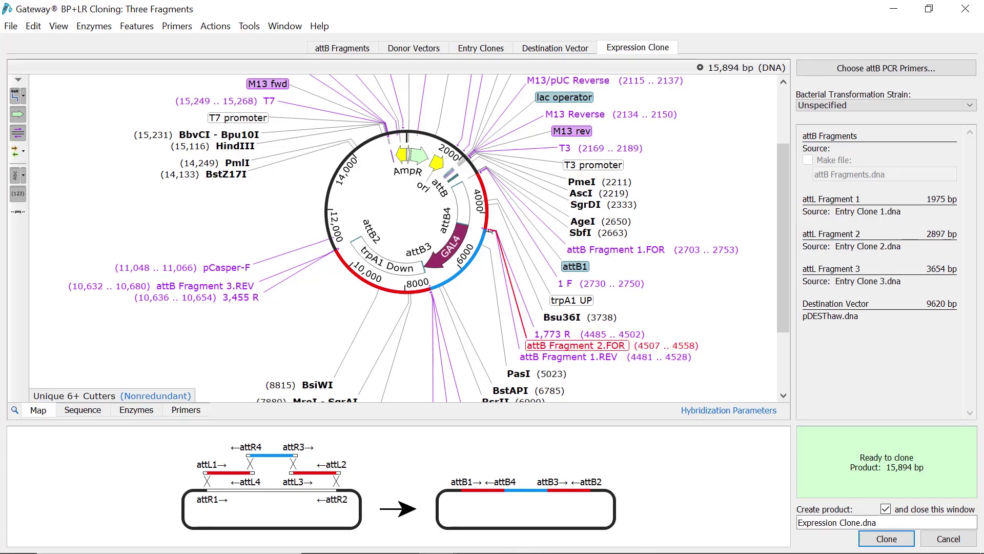
pyautogui.click(485, 229)
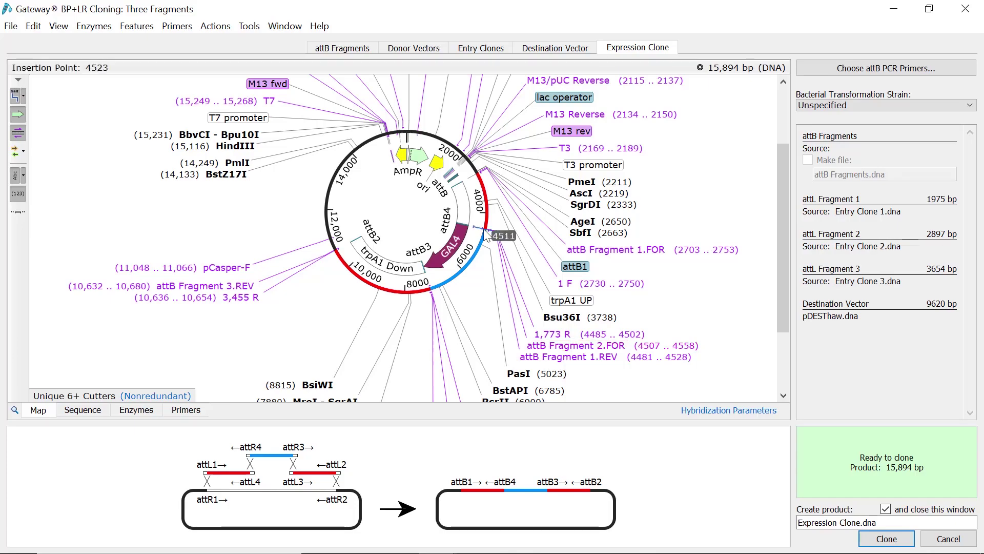
pyautogui.click(82, 409)
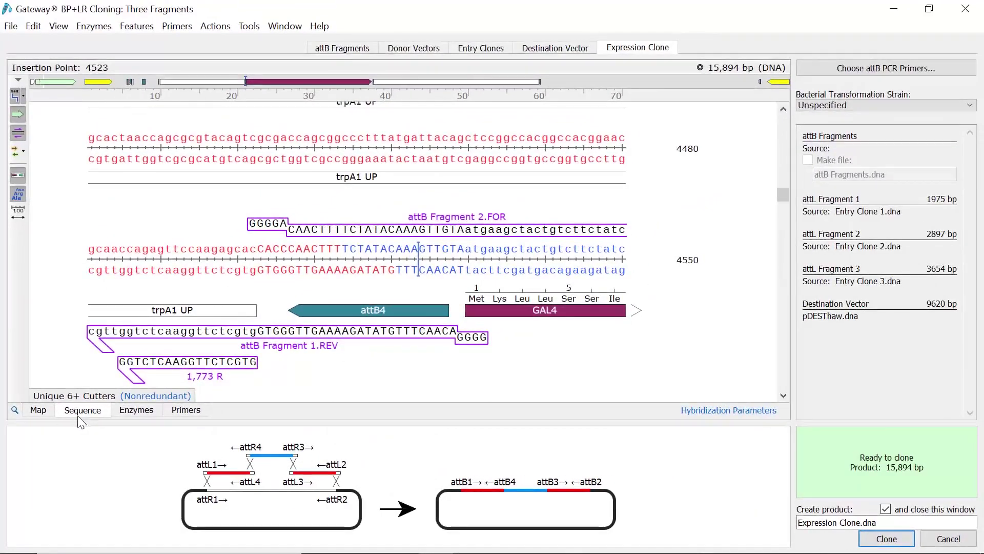
pyautogui.click(43, 410)
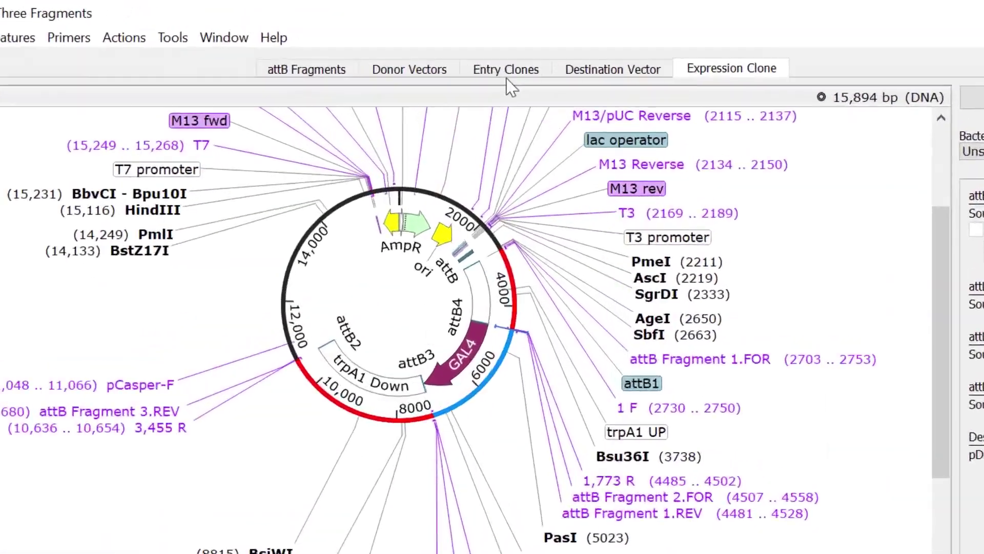
# - Save attB Fragment 3 as a file and create the pDESThaw_trp1AUP_GAL4_trp1ADOWN clone
pyautogui.click(484, 49)
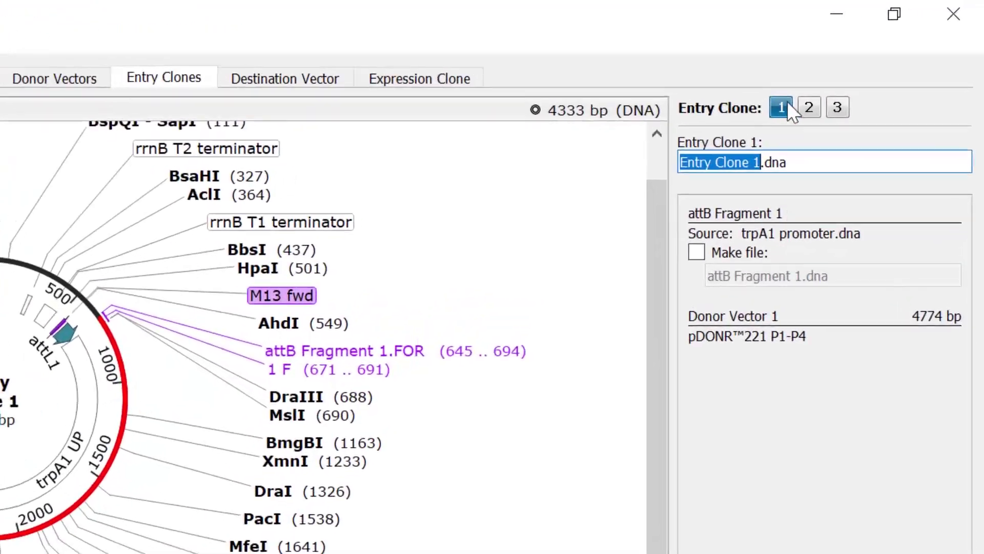
pyautogui.click(811, 110)
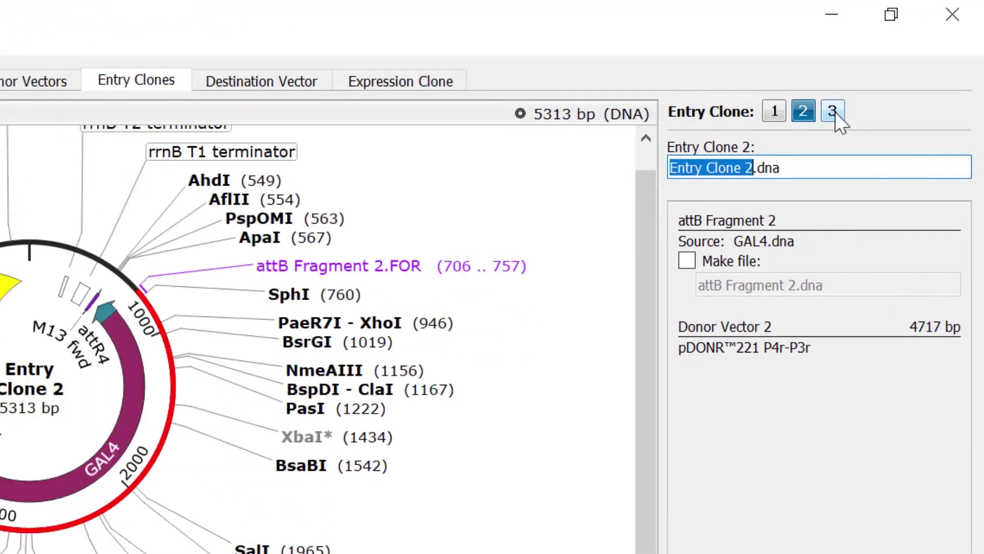
pyautogui.click(833, 111)
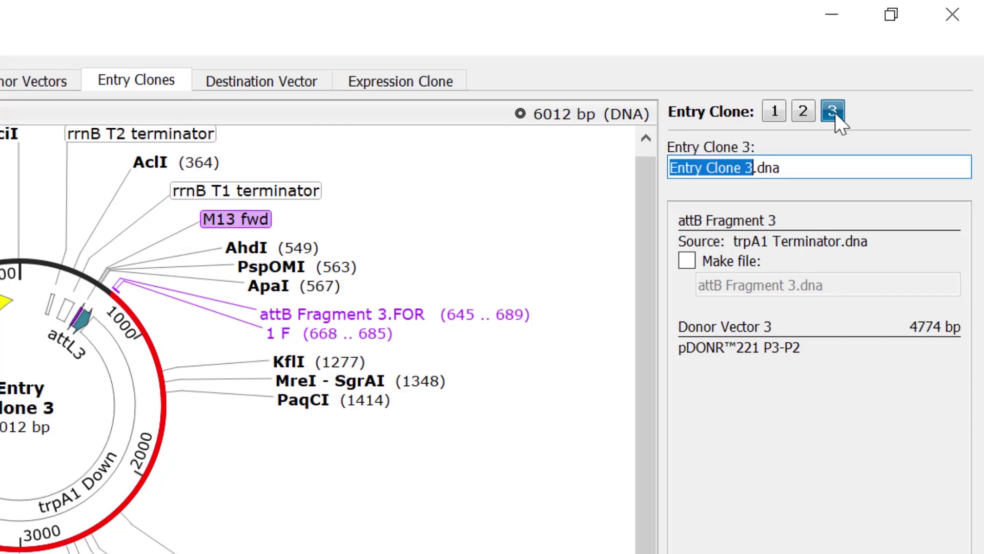
pyautogui.click(686, 262)
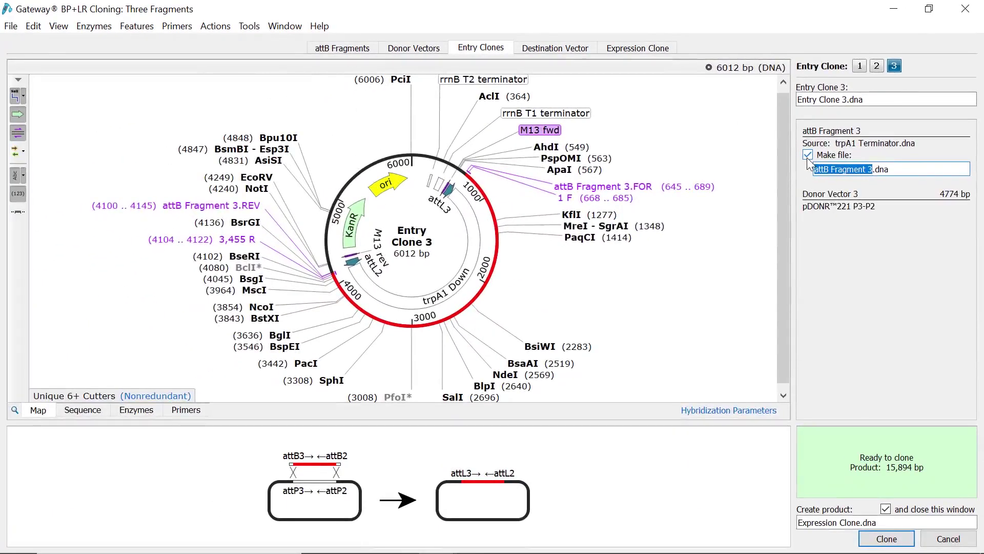
pyautogui.click(819, 522)
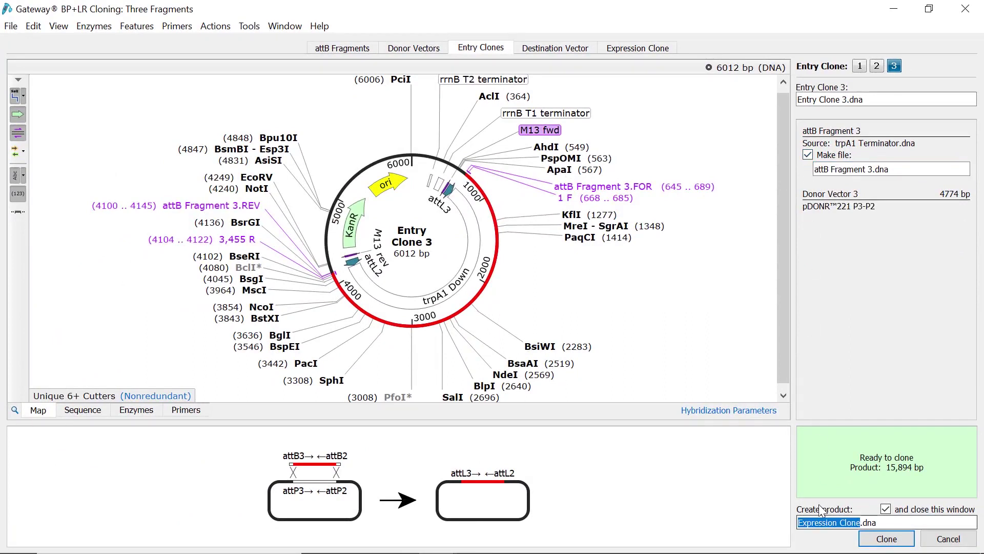
pyautogui.write('pDESThaw_')
pyautogui.write('trp1AUP_GAL4')
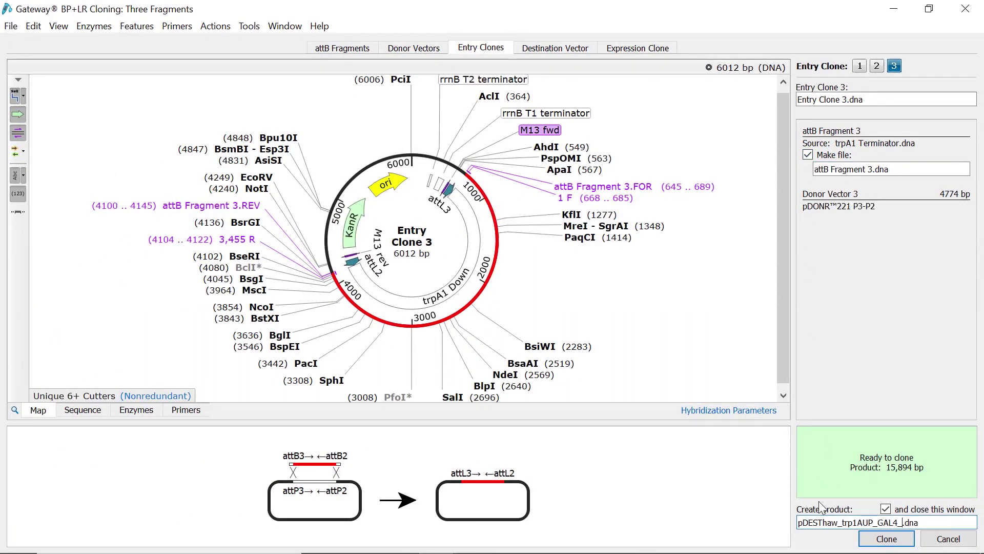
pyautogui.write('_trp1ADOWN')
pyautogui.click(884, 538)
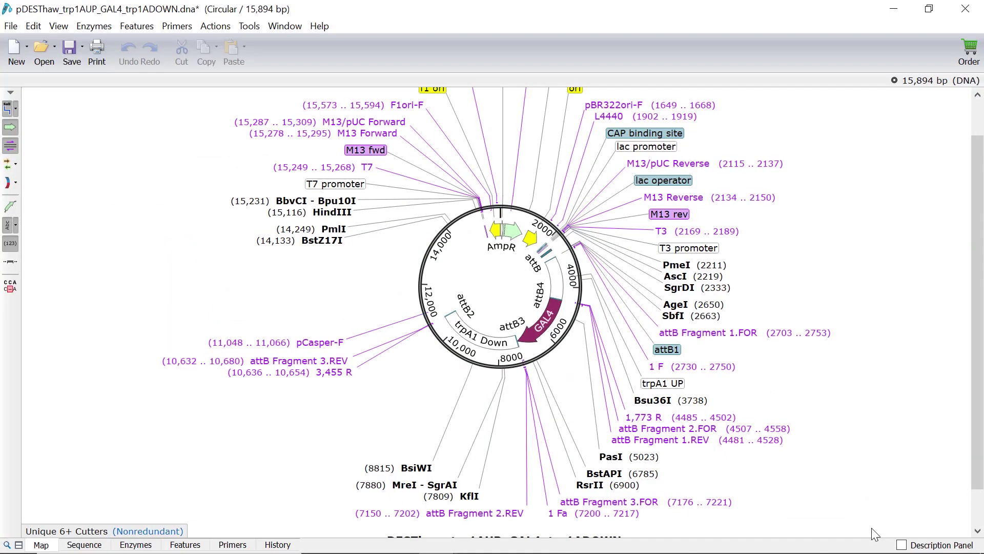
# - Sort the new clone's primers by Date Added, then view its cloning history
pyautogui.click(234, 544)
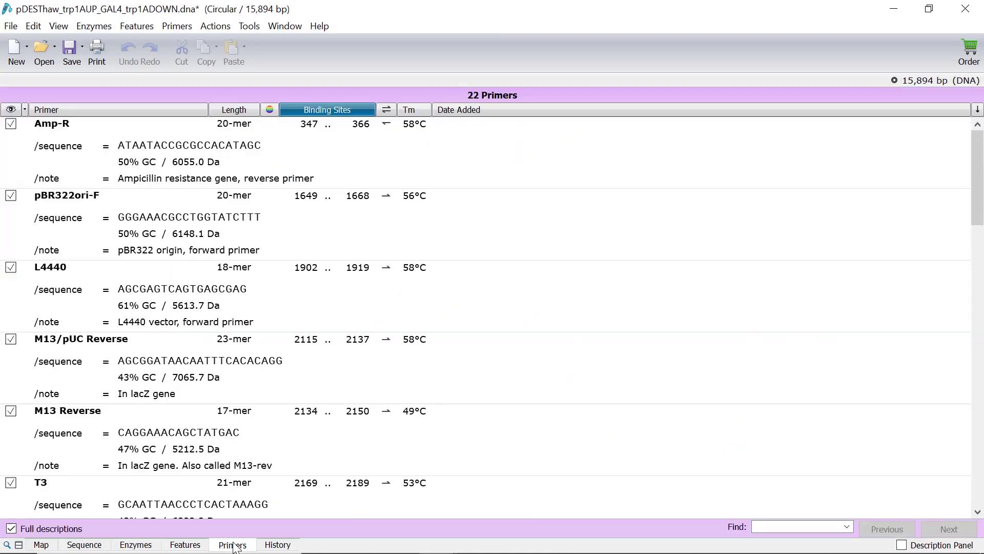
pyautogui.click(458, 112)
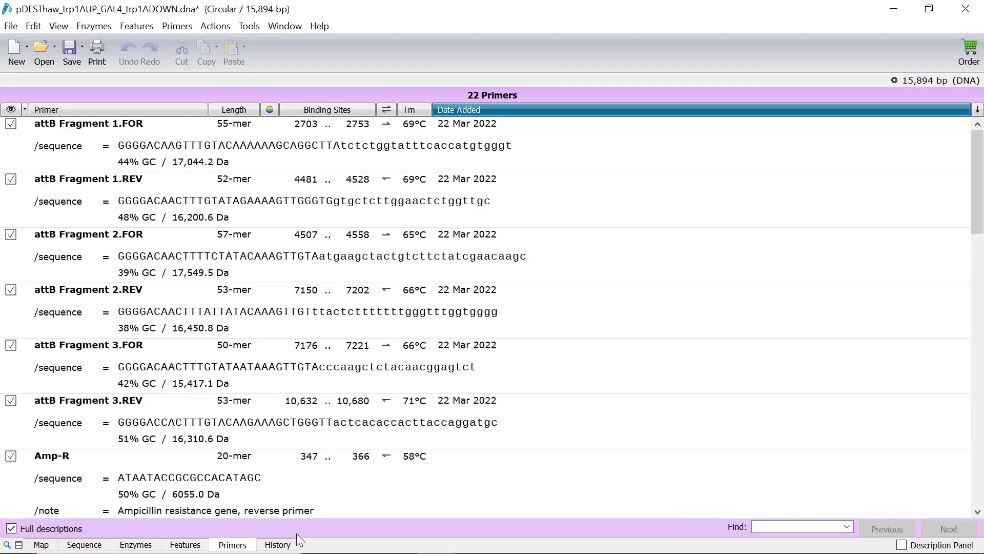
pyautogui.click(277, 544)
pyautogui.moveTo(296, 530); pyautogui.dragTo(448, 531)
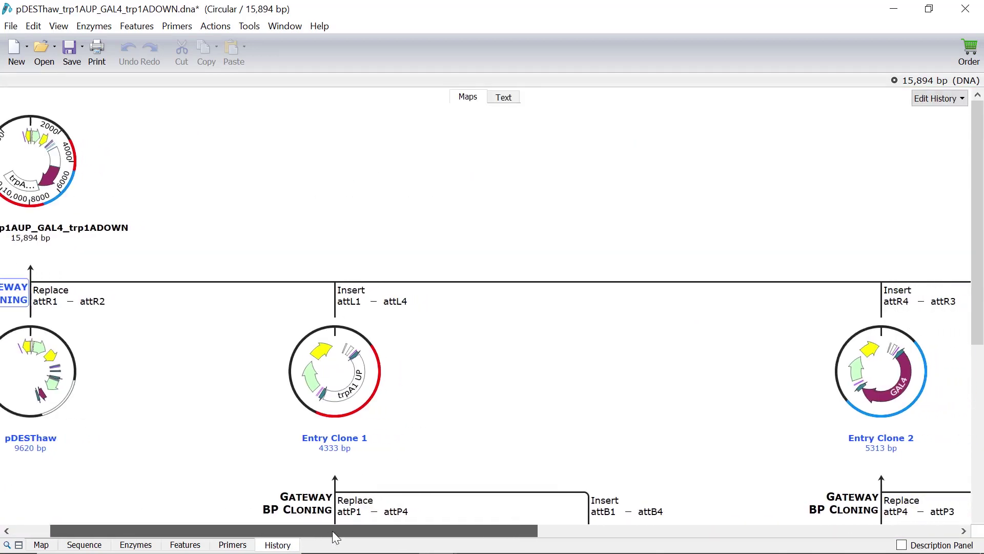